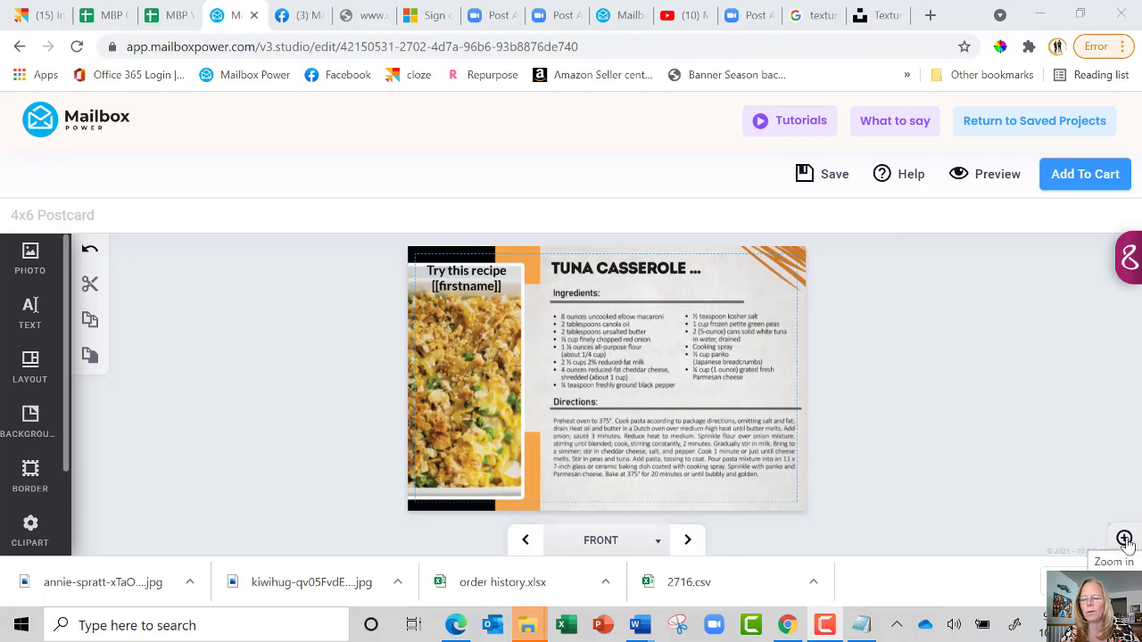
Step: Zoom in on the tuna casserole postcard and pan between the directions and the title
{"action": "left_click", "coordinate": [1125, 538]}
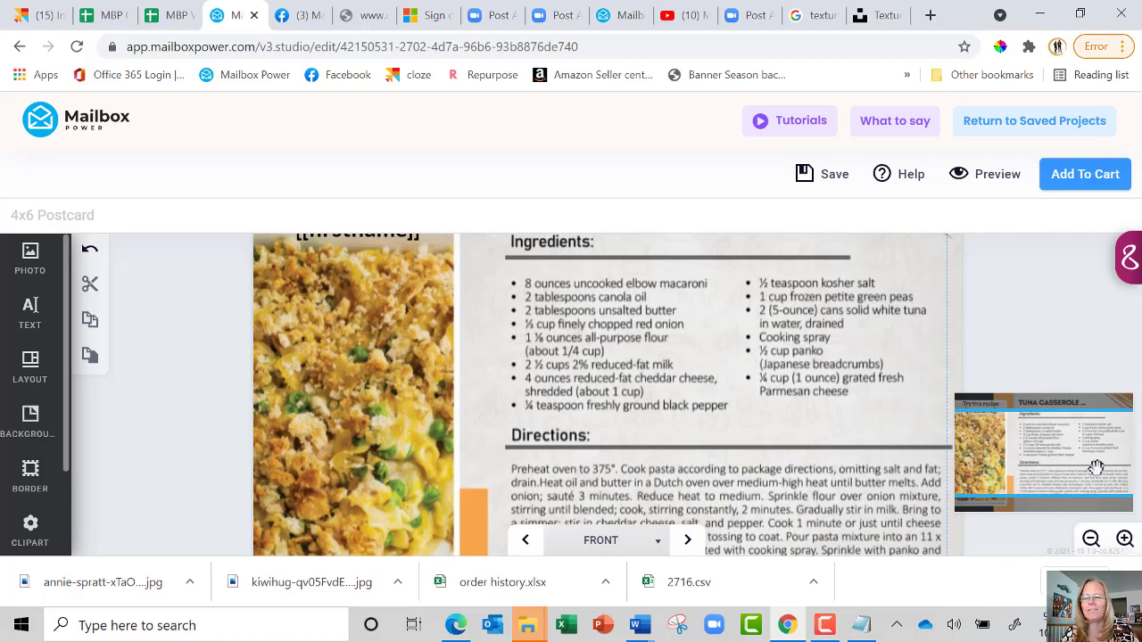
{"action": "mouse_move", "coordinate": [1095, 468]}
{"action": "left_mouse_down"}
{"action": "mouse_move", "coordinate": [1097, 450]}
{"action": "mouse_move", "coordinate": [1106, 479]}
{"action": "mouse_move", "coordinate": [1103, 430]}
{"action": "left_mouse_up"}
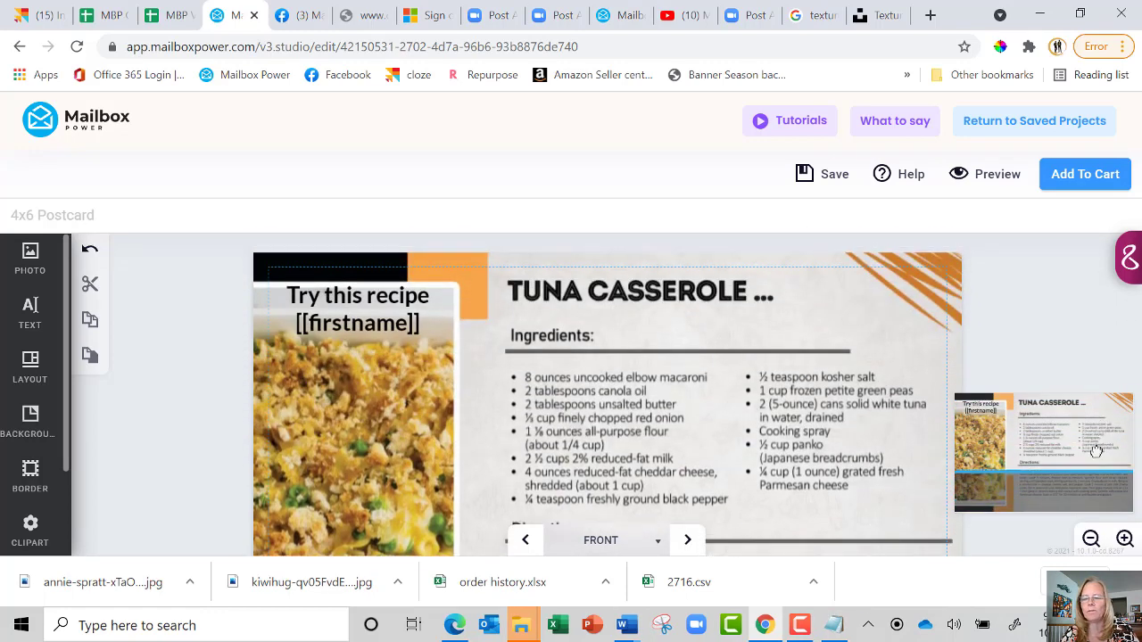
{"action": "left_click_drag", "start_coordinate": [1102, 430], "coordinate": [1092, 430]}
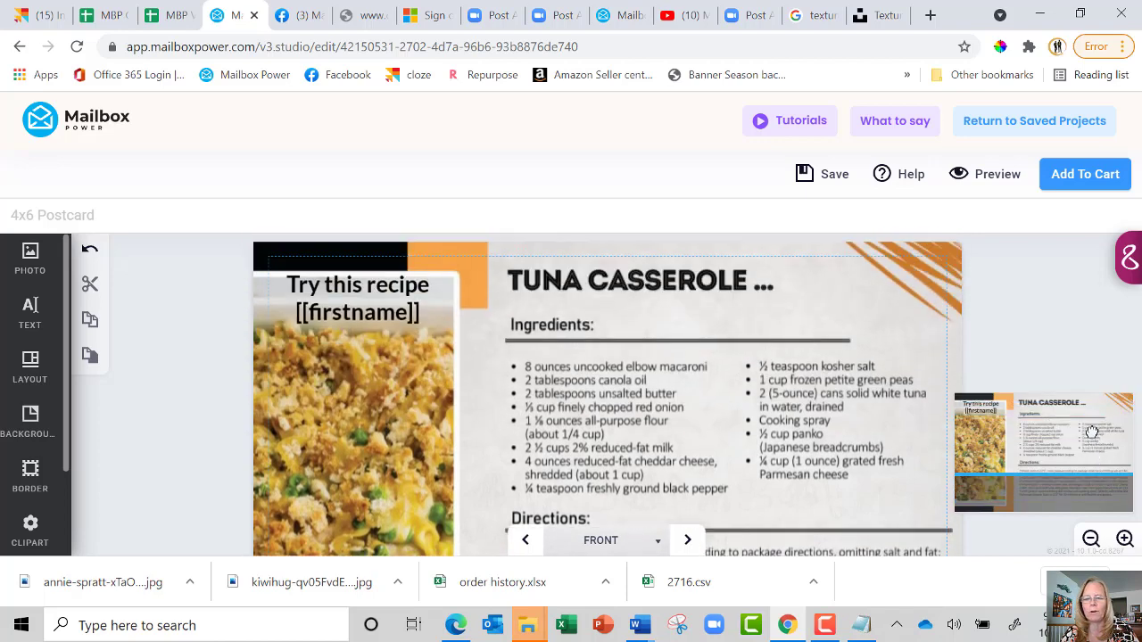
Step: Zoom back out to show the full tuna casserole postcard
{"action": "left_click", "coordinate": [1090, 541]}
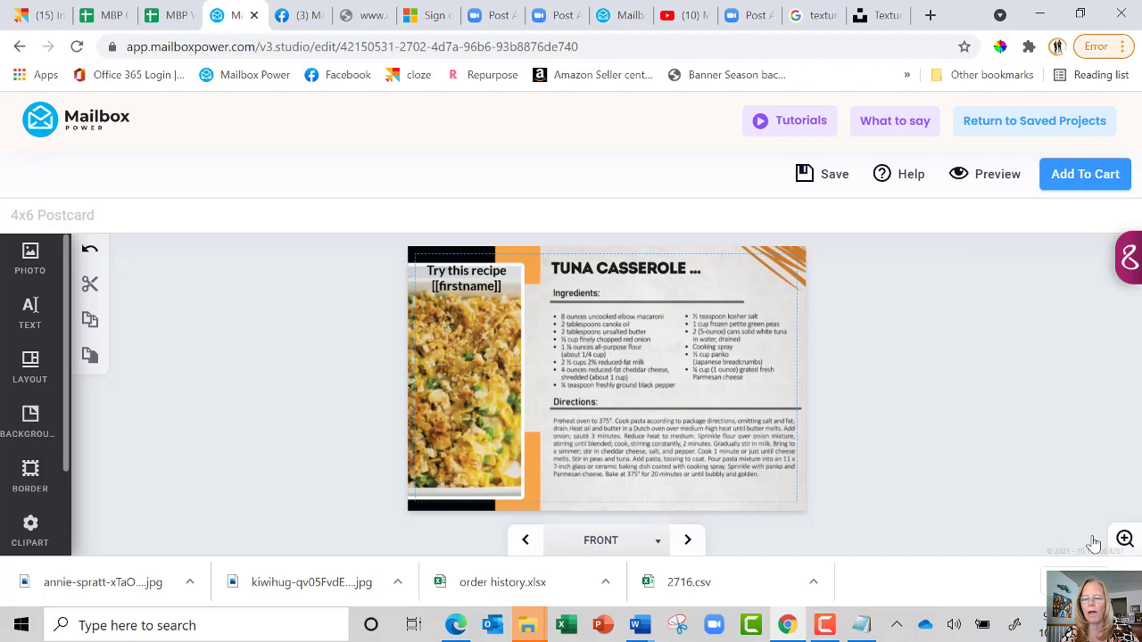